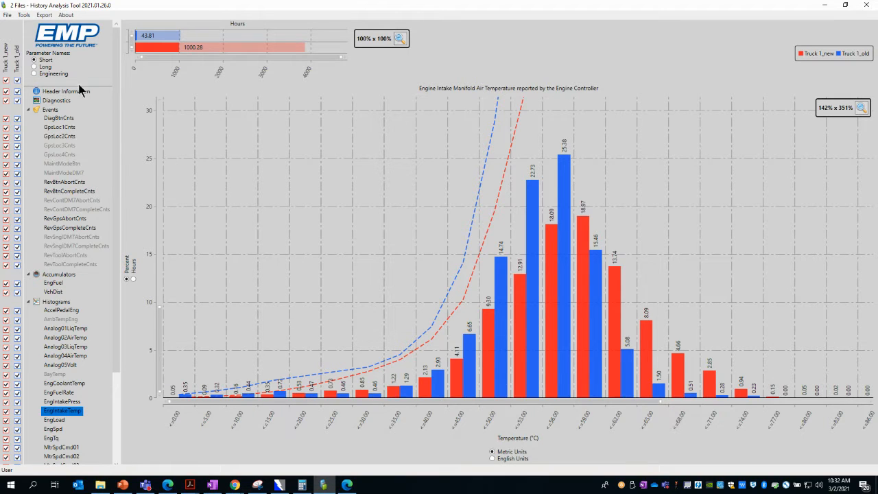
- Hide and restore the Truck 1_old data, once for all parameters and once for EngIntakeTemp only
{"action": "left_click", "coordinate": [17, 80]}
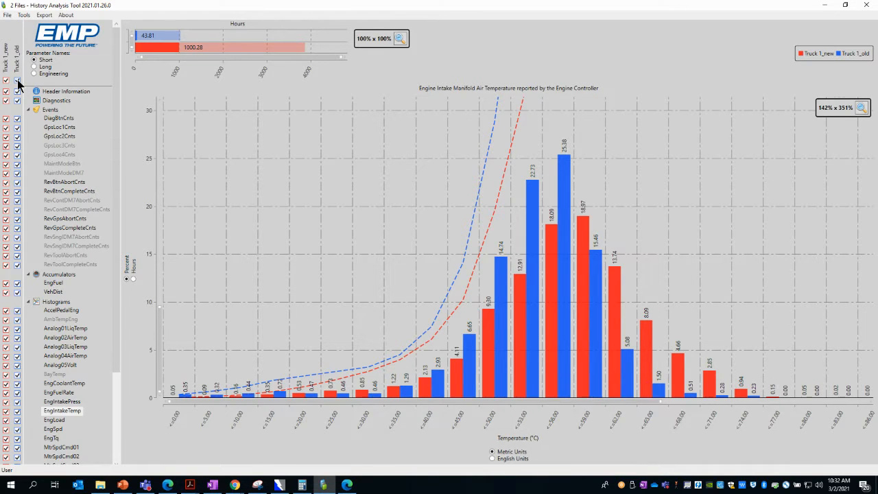
{"action": "left_click", "coordinate": [17, 80]}
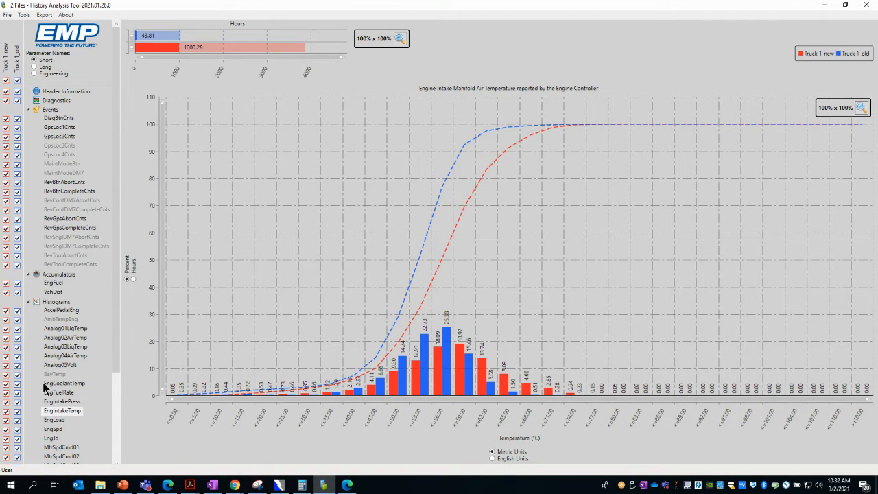
{"action": "left_click", "coordinate": [18, 411]}
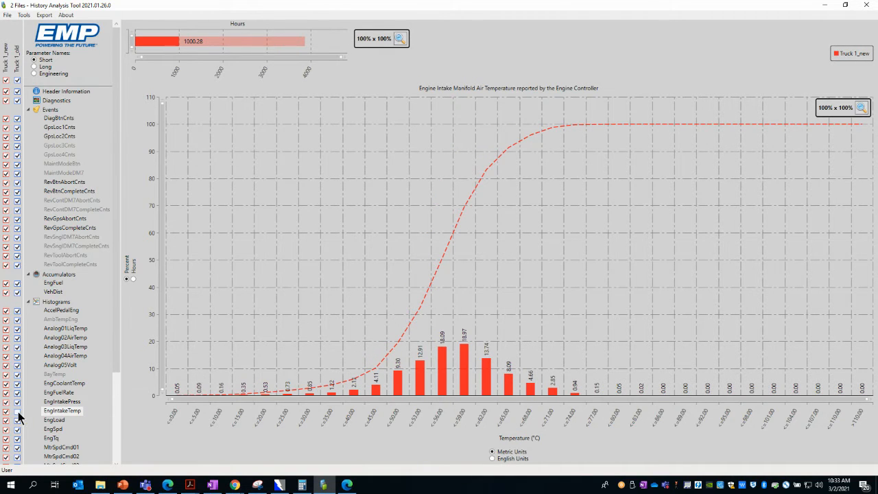
{"action": "left_click", "coordinate": [17, 411]}
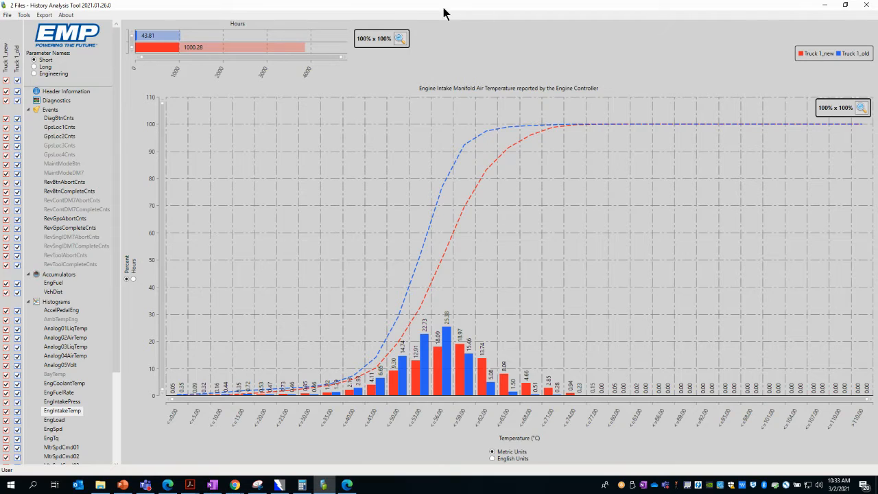
- Average all loaded files, save the result as AVG, and display the EngIntakeTemp histogram with it
{"action": "left_click", "coordinate": [24, 14]}
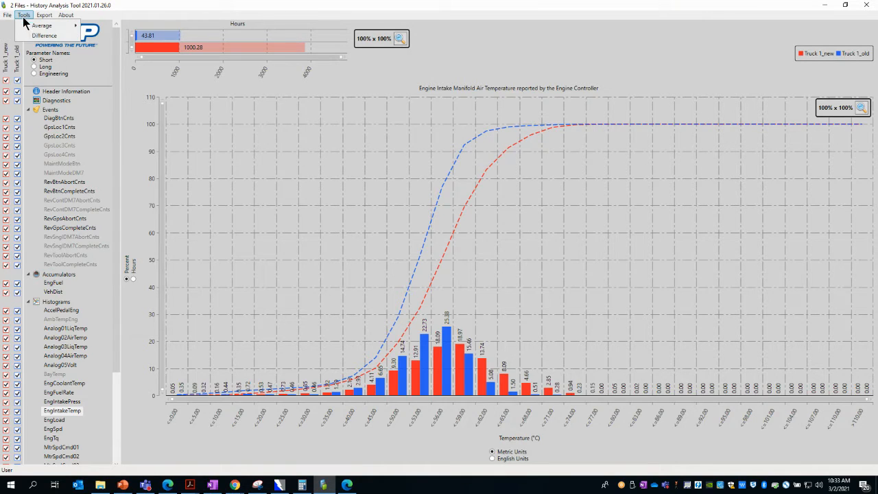
{"action": "mouse_move", "coordinate": [28, 26]}
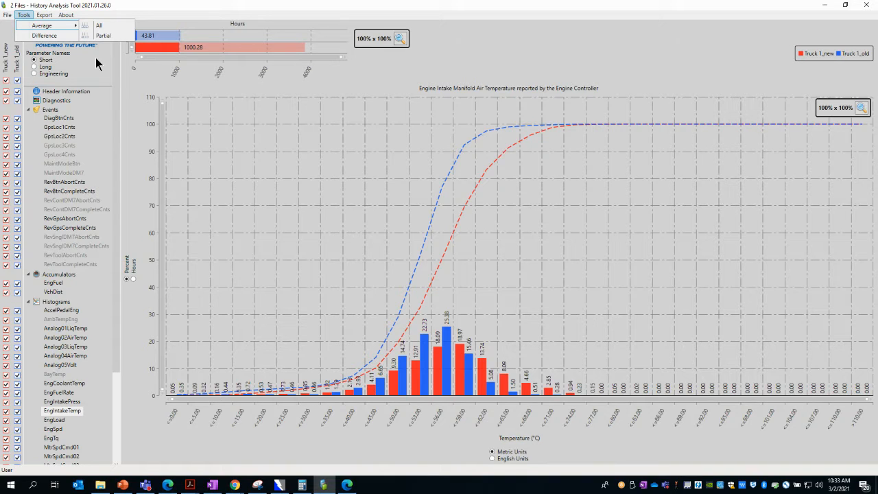
{"action": "left_click", "coordinate": [104, 26]}
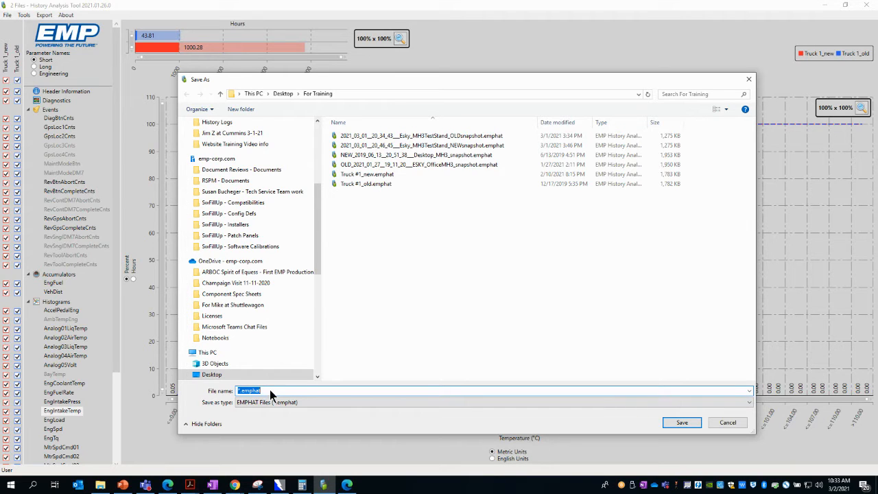
{"action": "type", "text": "AVG"}
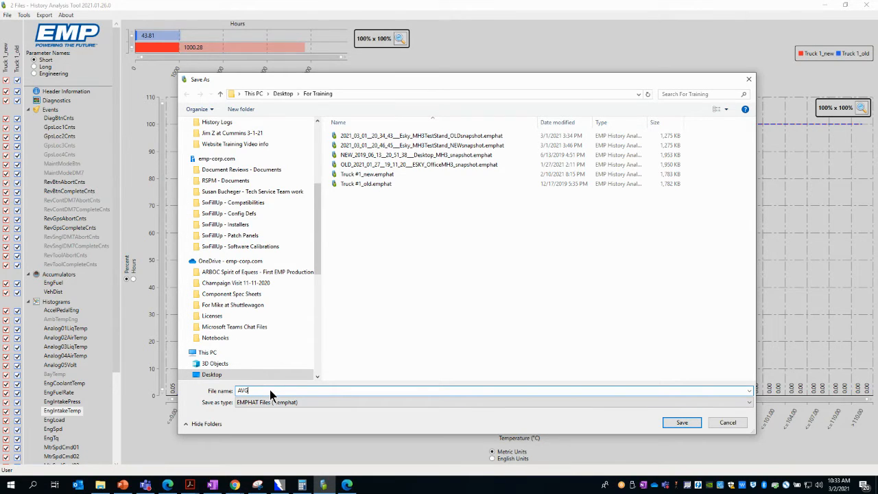
{"action": "left_click", "coordinate": [680, 422]}
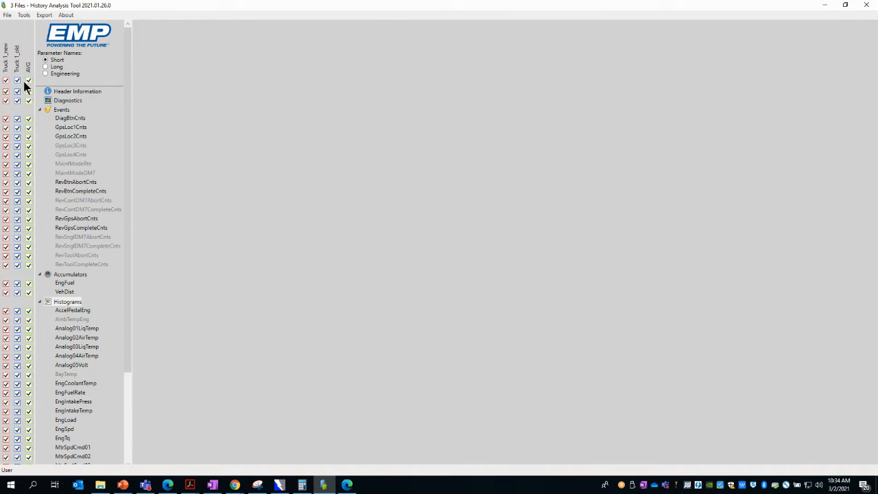
{"action": "left_click", "coordinate": [76, 410]}
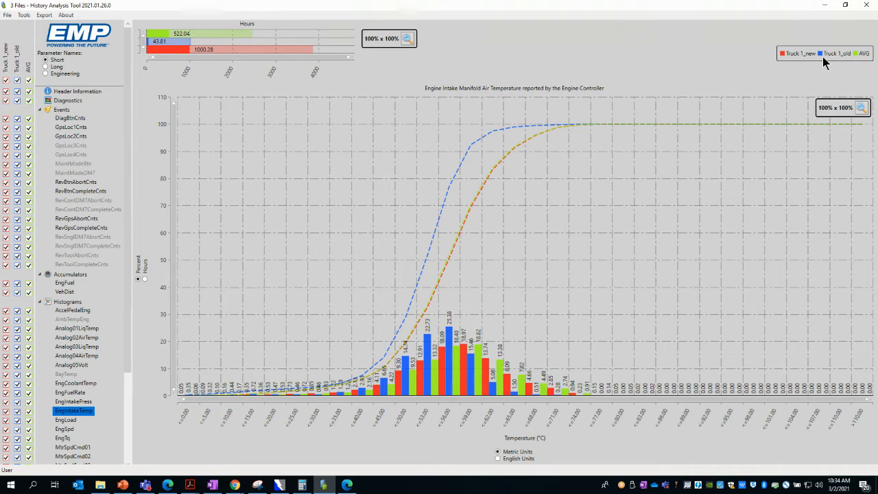
- Compute a file difference with Truck 1_new as the newer file and Truck 1_old as the older file
{"action": "left_click", "coordinate": [24, 16]}
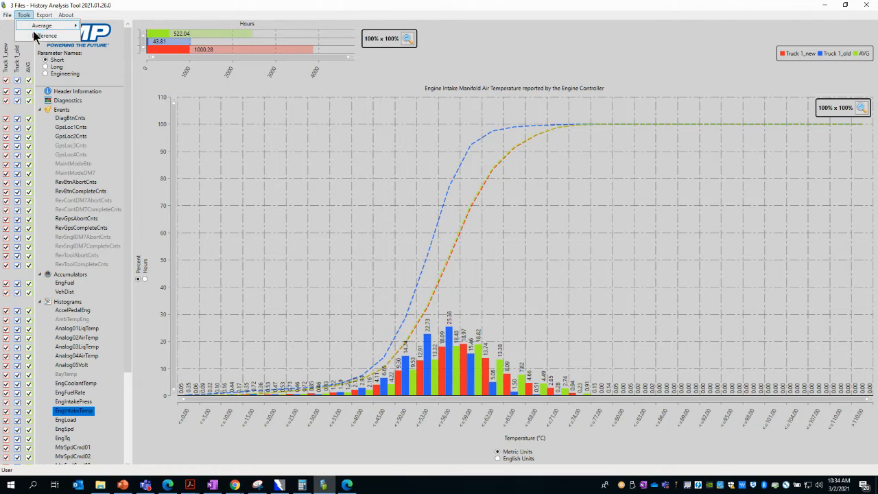
{"action": "left_click", "coordinate": [33, 32]}
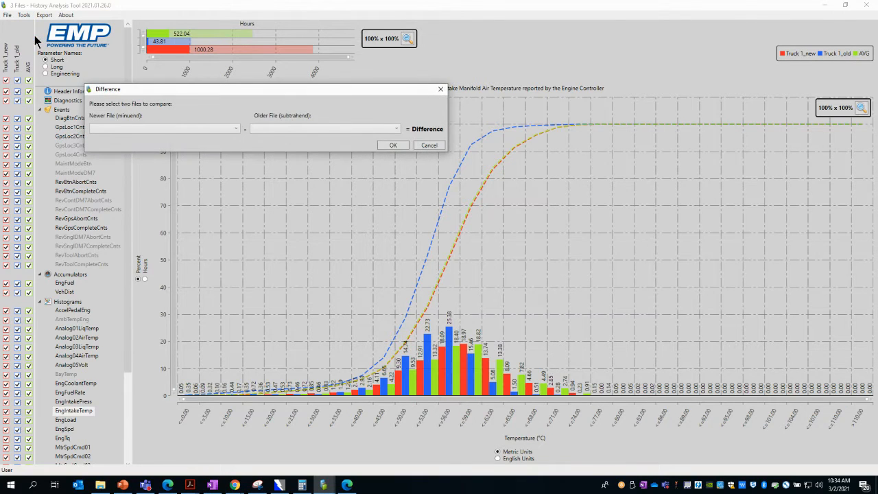
{"action": "left_click", "coordinate": [172, 129]}
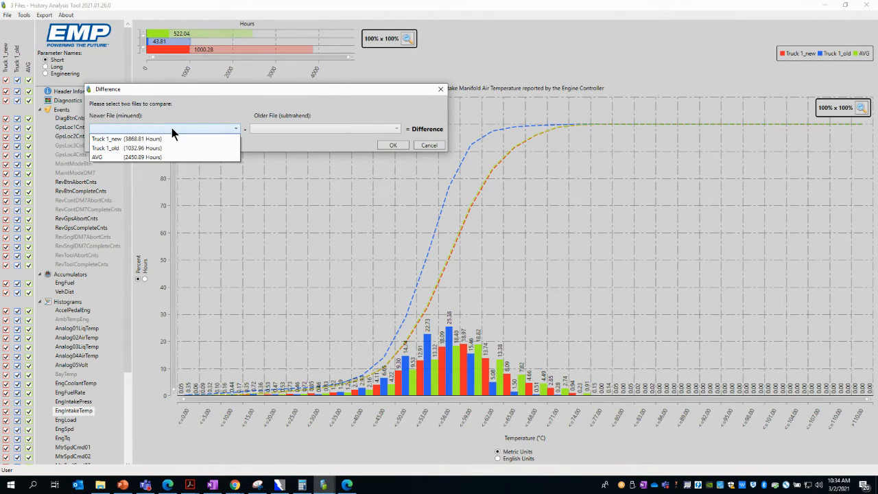
{"action": "left_click", "coordinate": [157, 139]}
{"action": "left_click", "coordinate": [285, 127]}
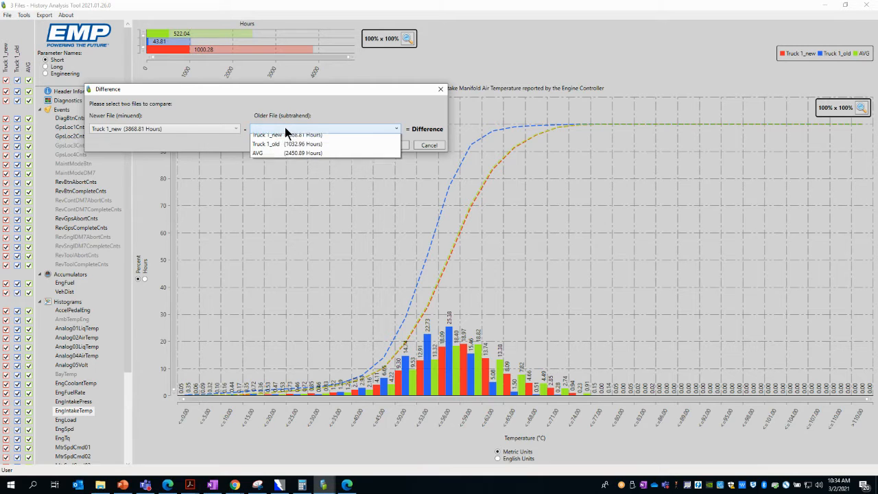
{"action": "left_click", "coordinate": [283, 146]}
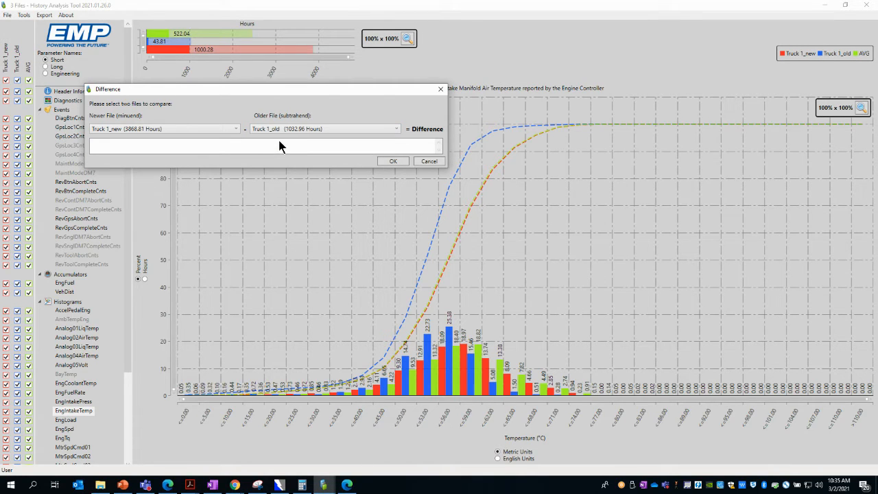
{"action": "left_click", "coordinate": [402, 163]}
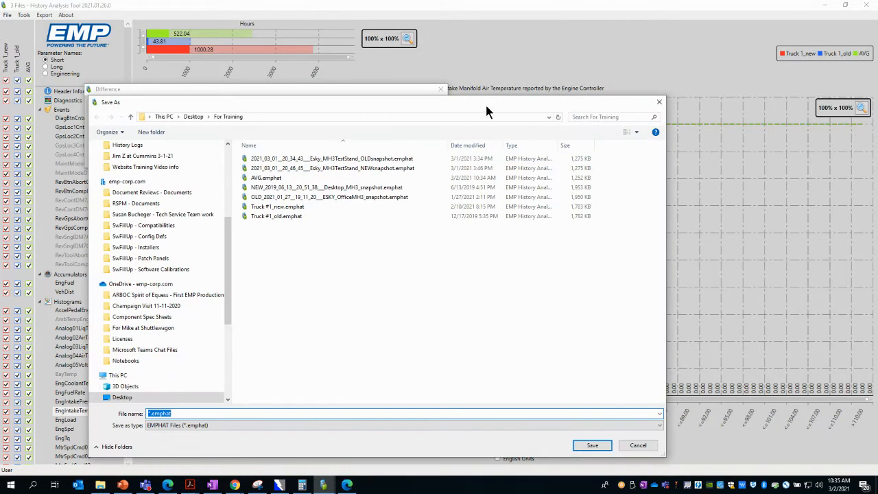
- Save the difference file as DIFF in the For Training folder and load it into the comparison
{"action": "left_click_drag", "start_coordinate": [487, 112], "coordinate": [589, 64]}
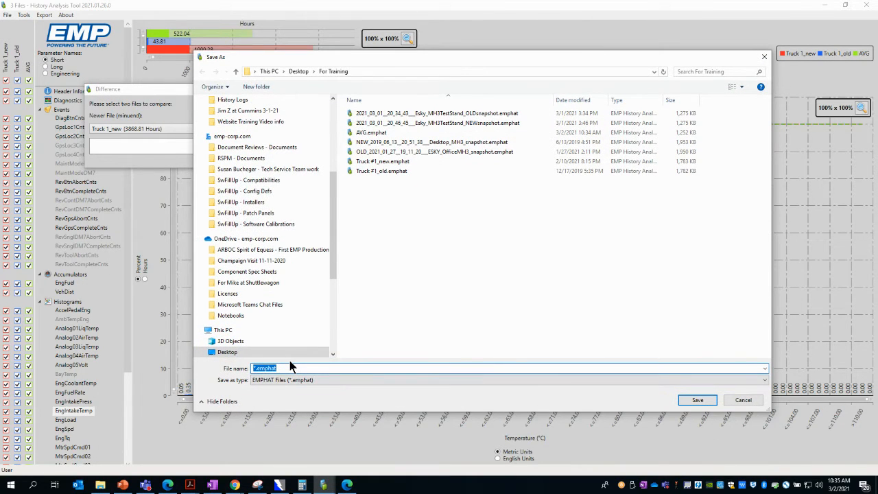
{"action": "type", "text": "DIFF"}
{"action": "left_click", "coordinate": [696, 401]}
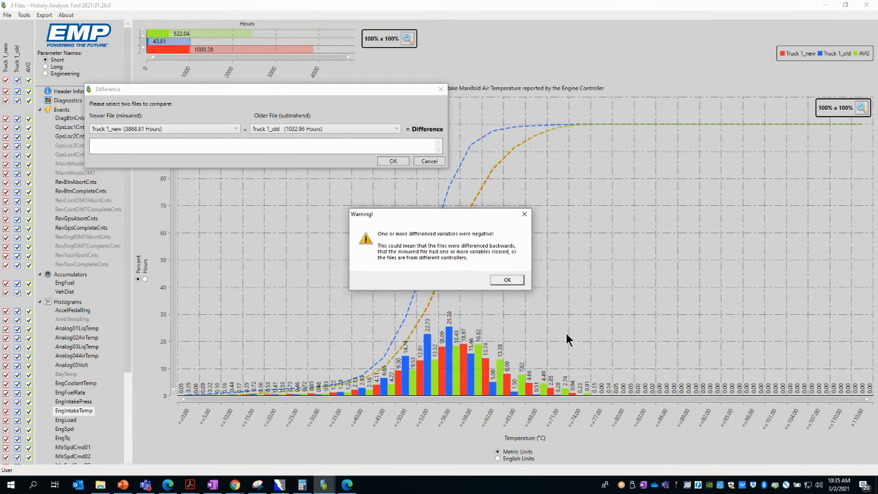
{"action": "left_click", "coordinate": [514, 278]}
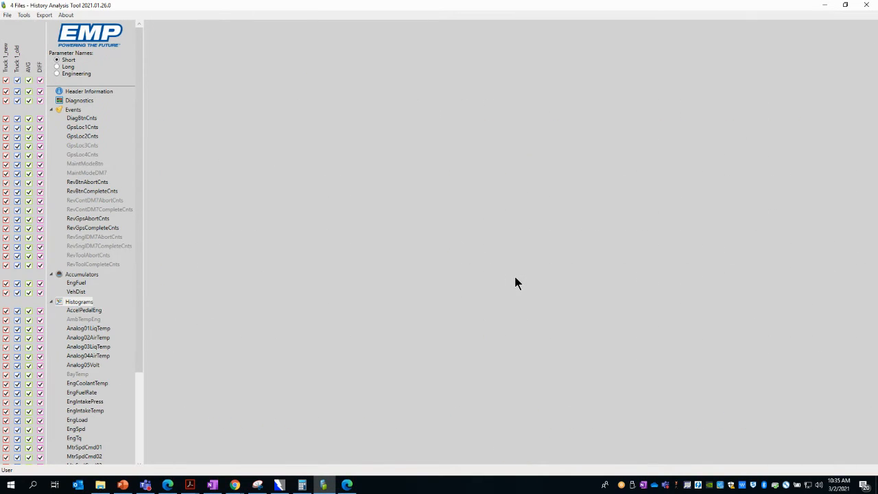
- Examine the histograms from EngCoolantTemp through MtrSpdCmd02, comparing the DIFF series with the other three files
{"action": "left_click", "coordinate": [88, 383]}
{"action": "left_click", "coordinate": [90, 391]}
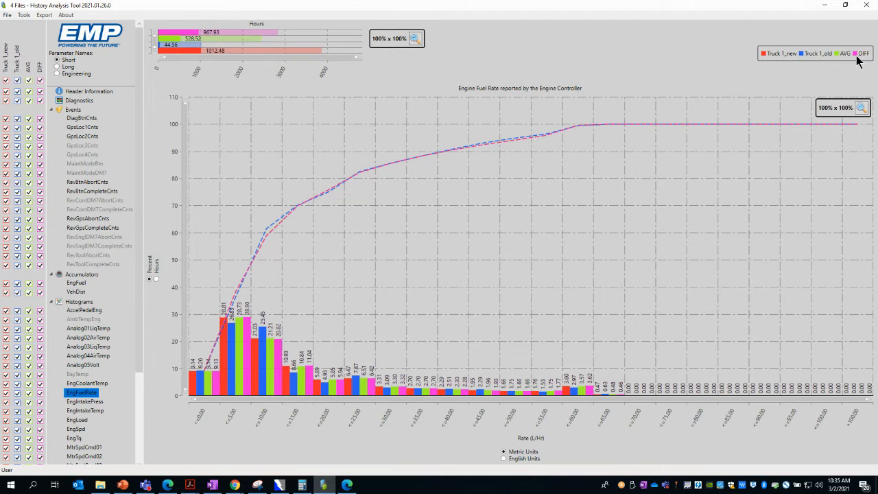
{"action": "key", "text": "Down"}
{"action": "key", "text": "Down"}
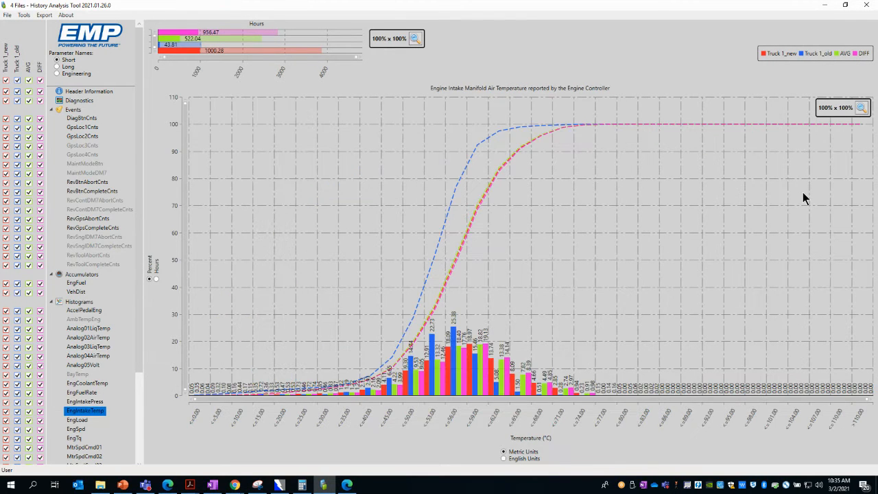
{"action": "key", "text": "Down"}
{"action": "key", "text": "Down"}
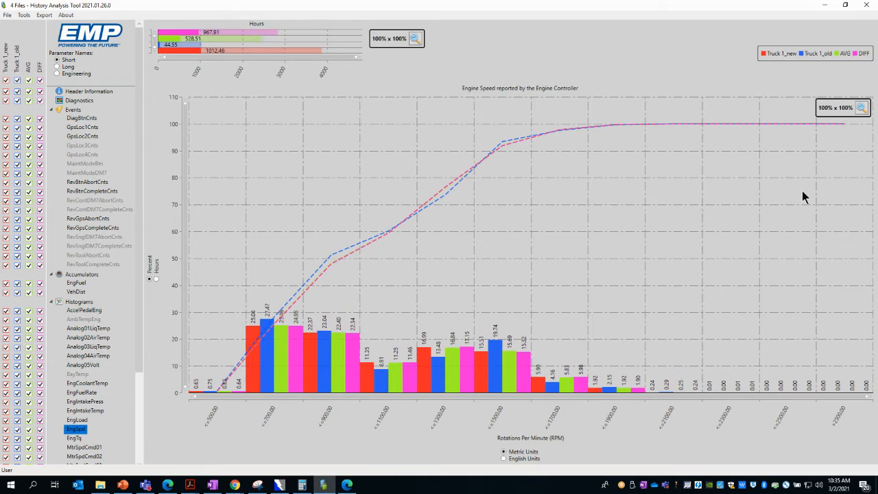
{"action": "key", "text": "Down"}
{"action": "key", "text": "Down"}
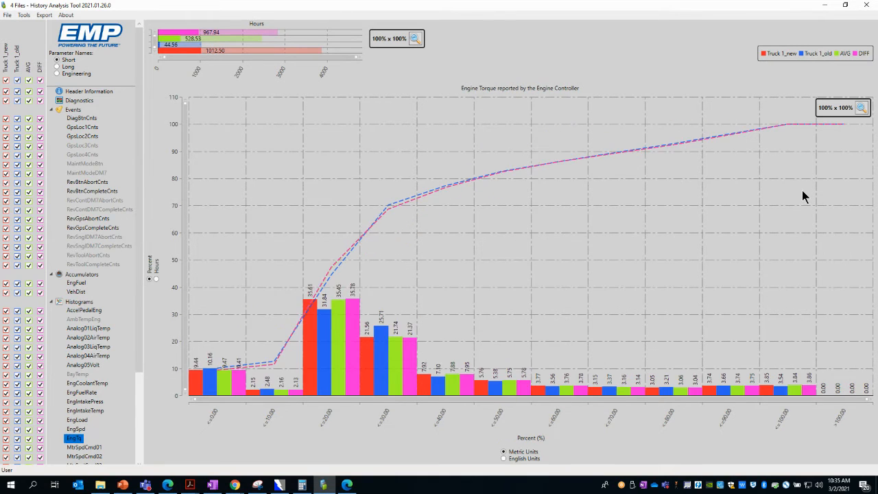
{"action": "key", "text": "Down"}
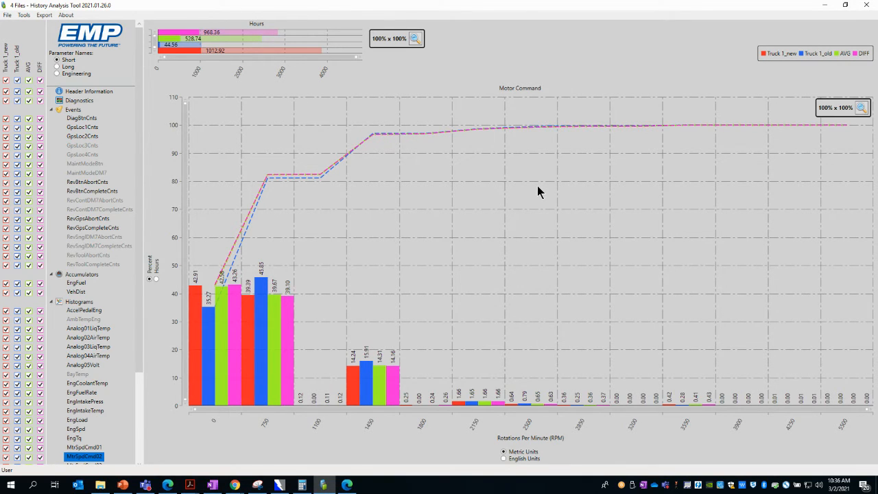
- Export the full report of all four files to PDF under the name PDF Export
{"action": "left_click", "coordinate": [44, 15]}
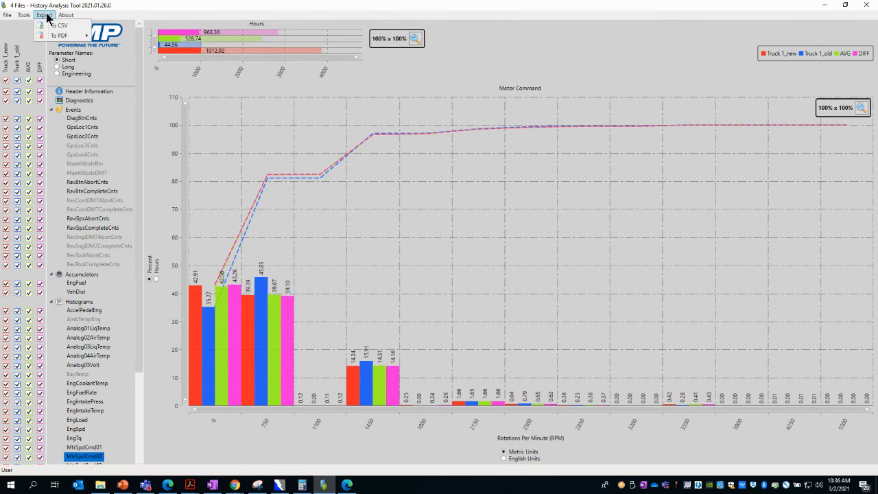
{"action": "mouse_move", "coordinate": [55, 36]}
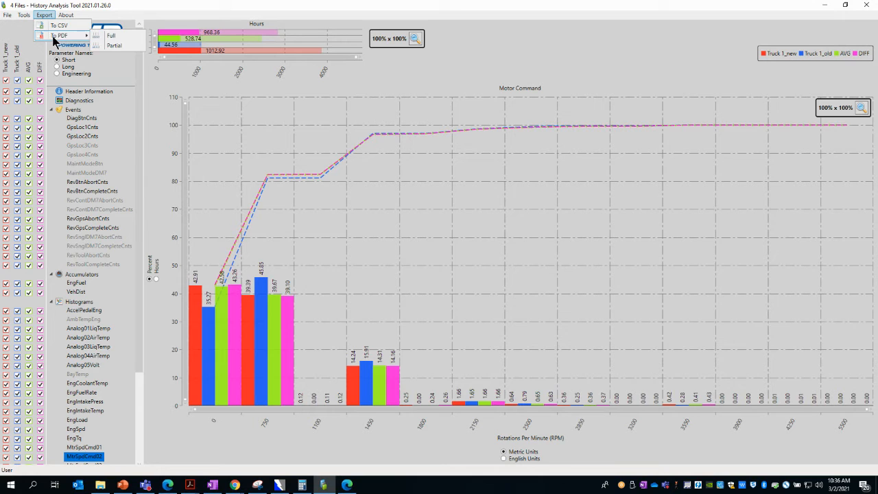
{"action": "left_click", "coordinate": [113, 35]}
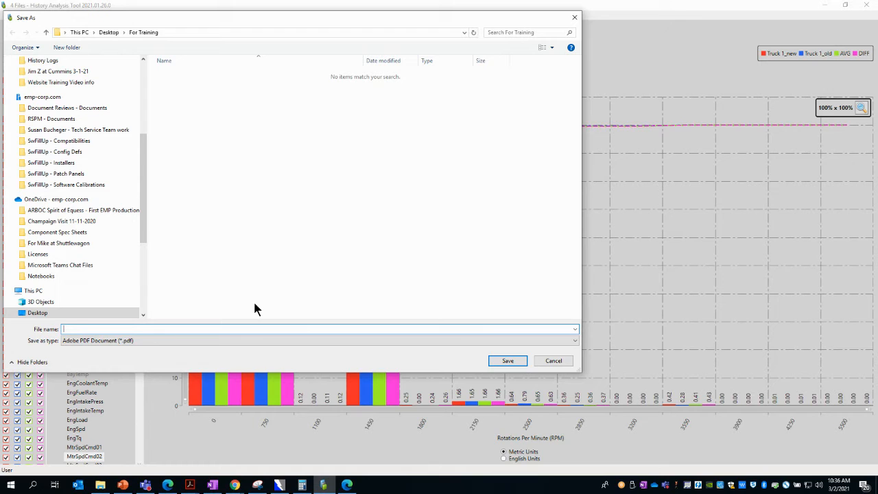
{"action": "type", "text": "PDF Export"}
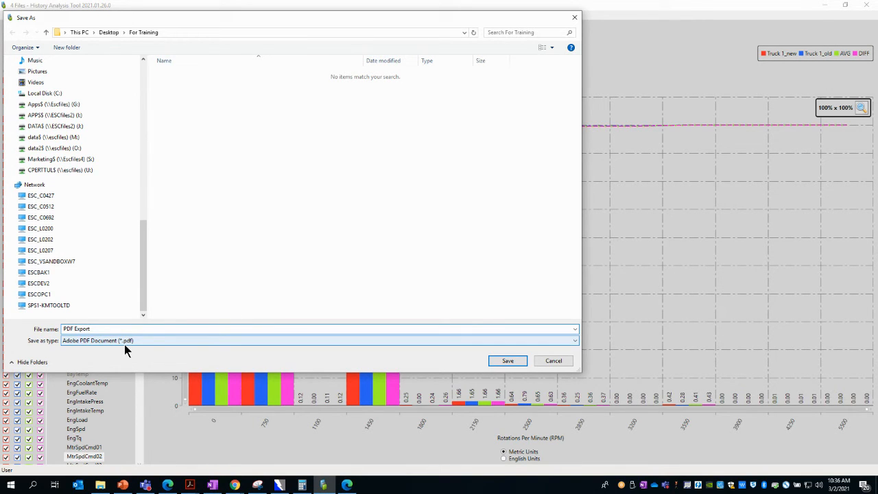
{"action": "left_click", "coordinate": [508, 361]}
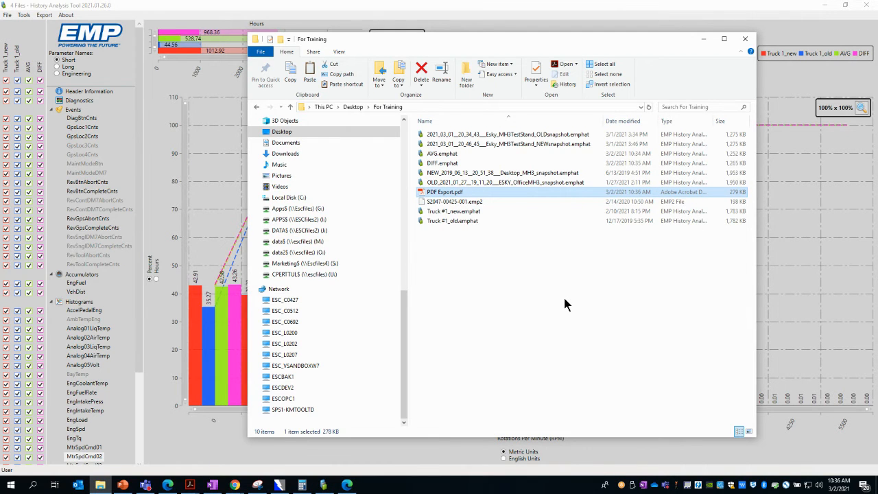
- Open PDF Export.pdf and look through its header tables and charts
{"action": "double_click", "coordinate": [456, 196]}
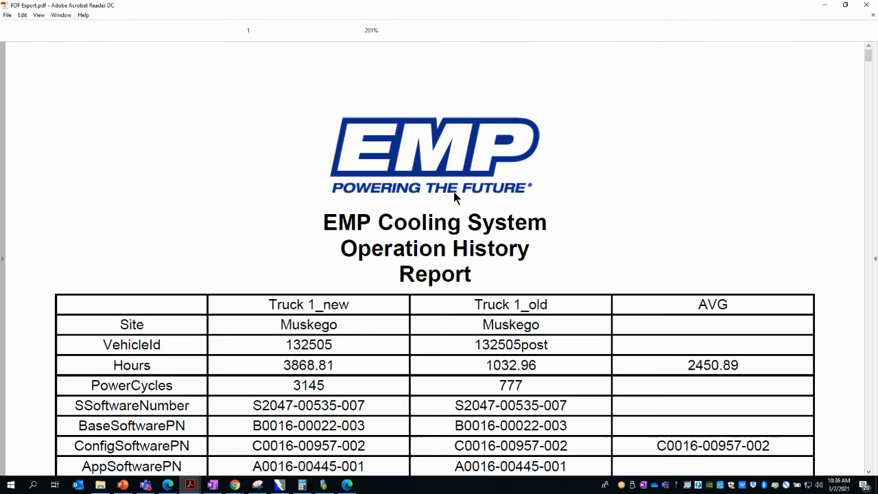
{"action": "scroll", "coordinate": [530, 194], "scroll_direction": "down", "scroll_amount": 3}
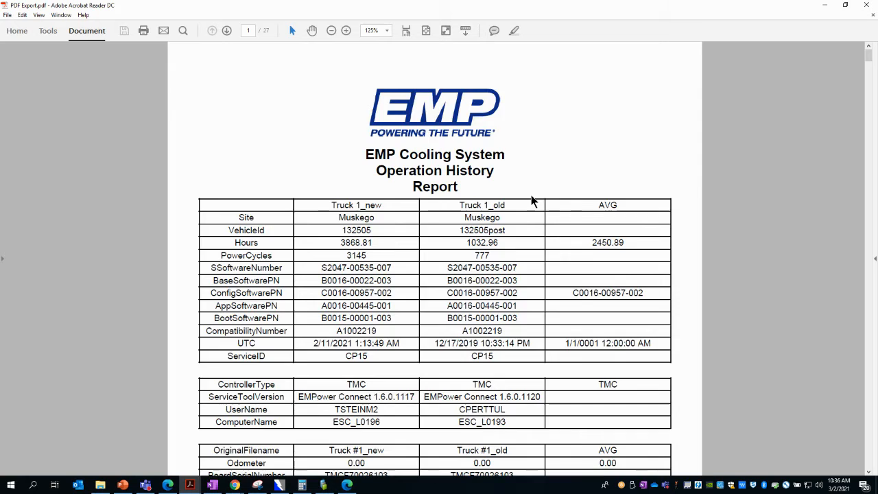
{"action": "scroll", "coordinate": [531, 199], "scroll_direction": "down", "scroll_amount": 10}
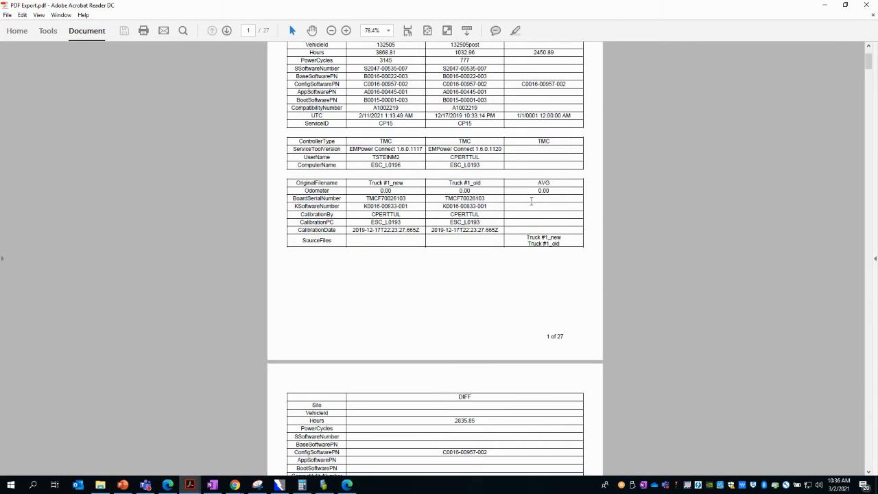
{"action": "scroll", "coordinate": [535, 212], "scroll_direction": "down", "scroll_amount": 9}
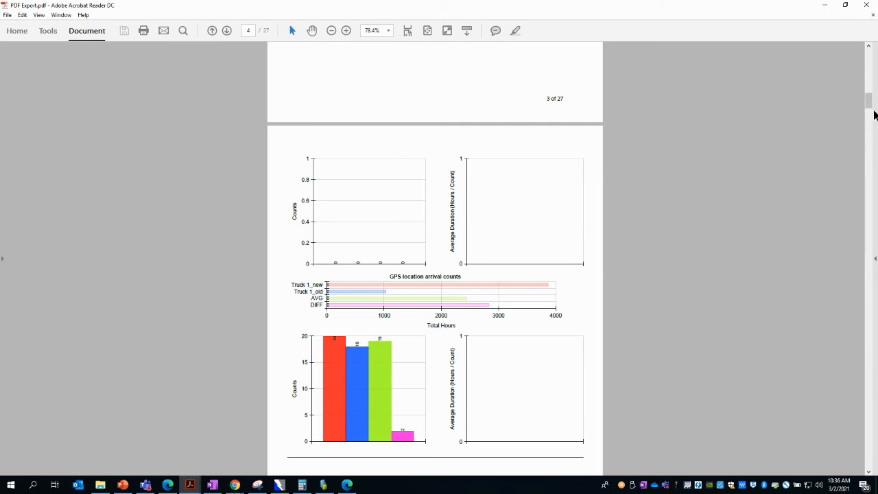
{"action": "left_click_drag", "start_coordinate": [869, 102], "coordinate": [871, 216]}
- Switch back to the History Analysis Tool and open the CSV export for the four compared files
{"action": "key", "text": "alt+Tab"}
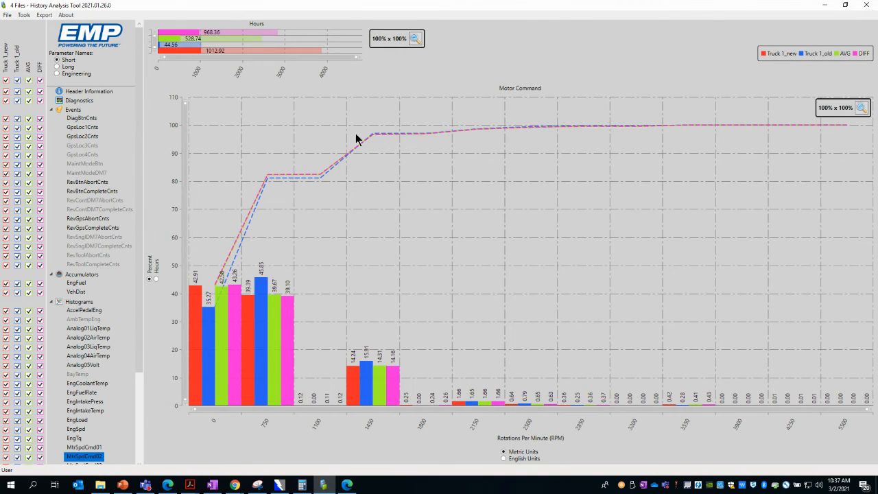
{"action": "left_click", "coordinate": [44, 16]}
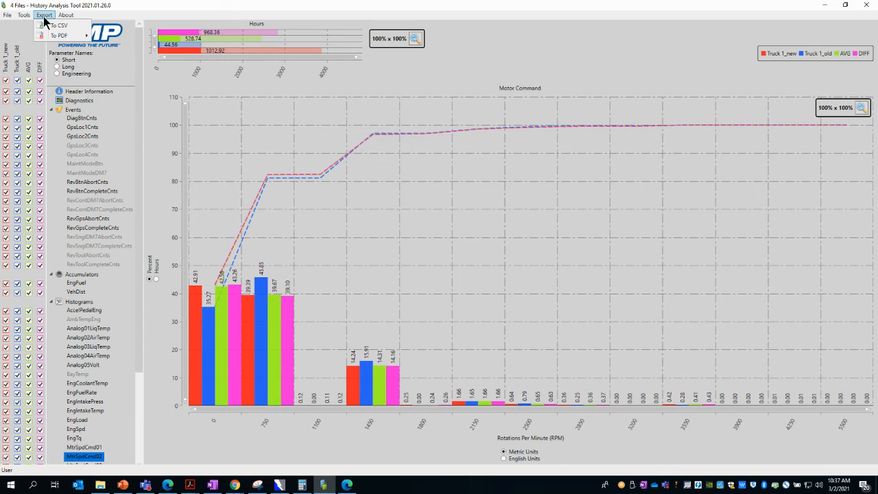
{"action": "left_click", "coordinate": [58, 26]}
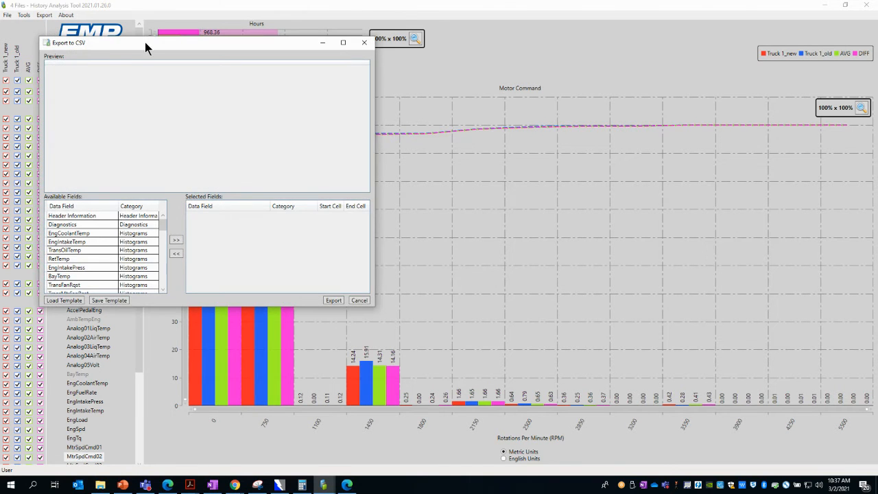
{"action": "left_click_drag", "start_coordinate": [150, 42], "coordinate": [449, 94]}
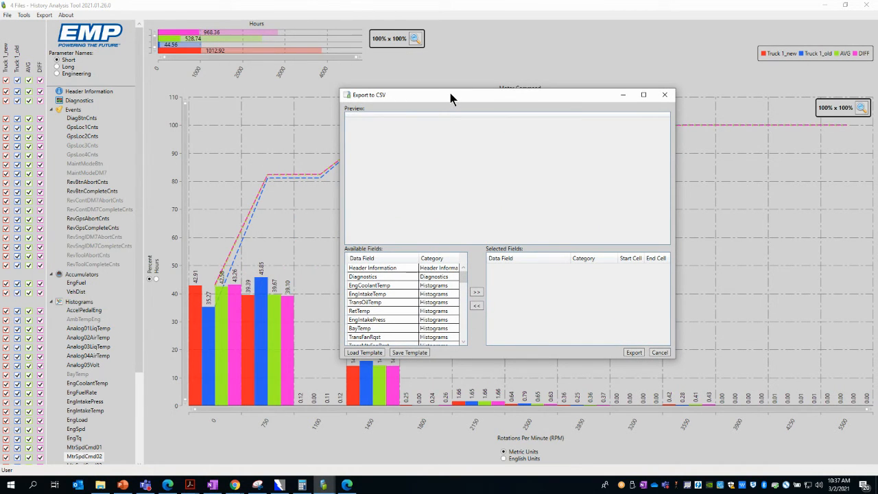
- Try to add the Diagnostics field to the fields selected for the CSV export
{"action": "left_click", "coordinate": [368, 279]}
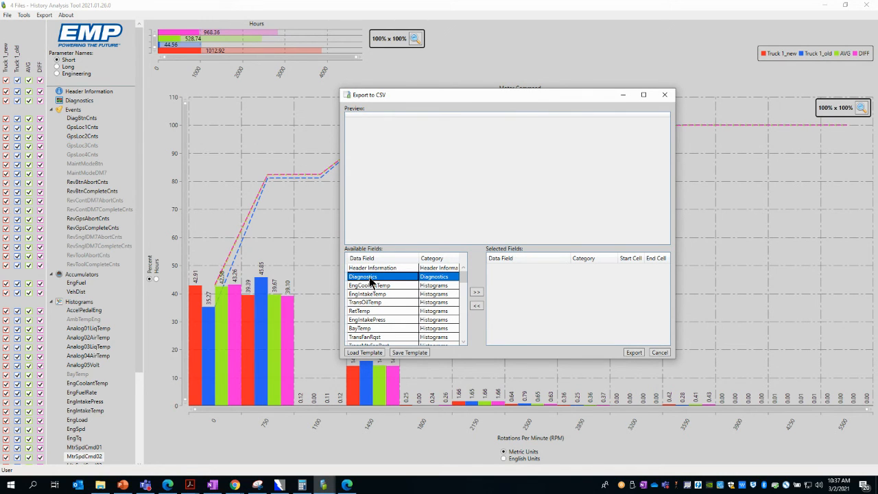
{"action": "left_click", "coordinate": [475, 293]}
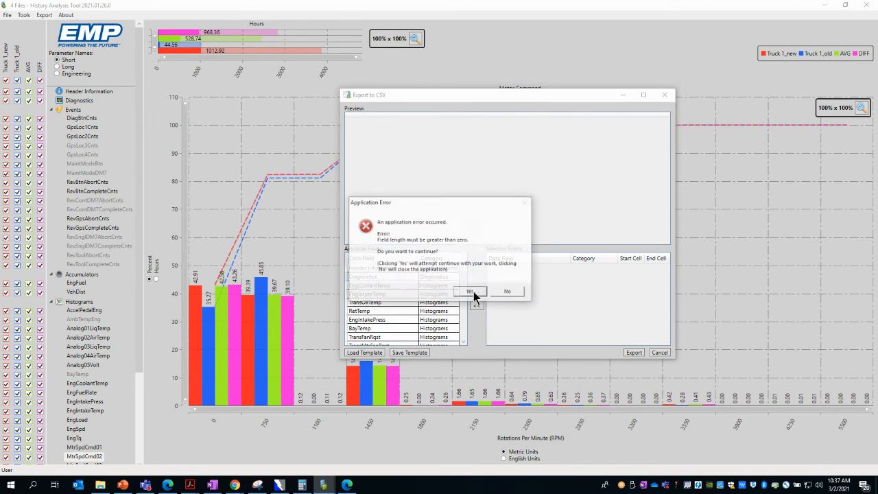
{"action": "left_click", "coordinate": [471, 292]}
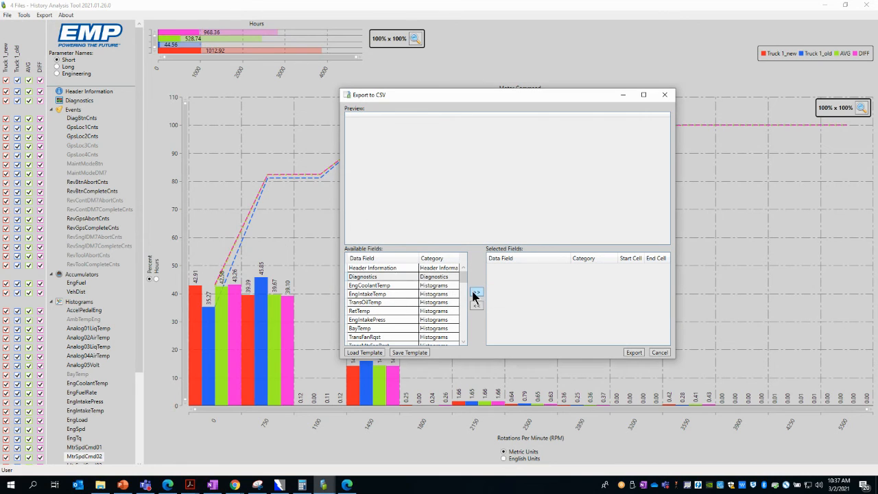
- Add the EngCoolantTemp, TransOilTemp and EngIntakePress histograms to the fields selected for the CSV export
{"action": "left_click", "coordinate": [377, 285]}
{"action": "left_click", "coordinate": [476, 293]}
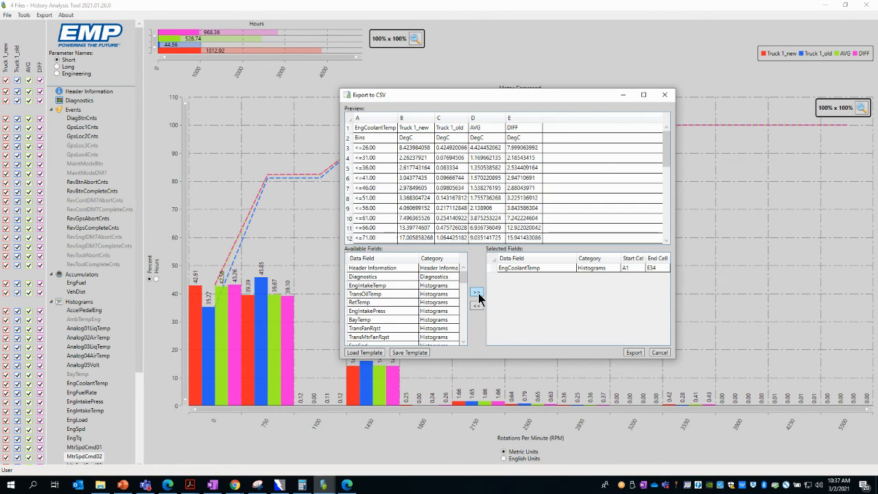
{"action": "left_click", "coordinate": [373, 295]}
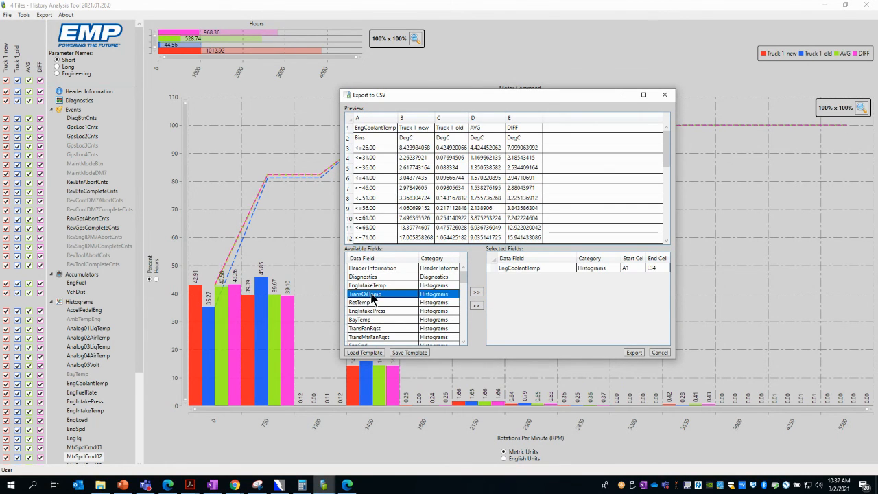
{"action": "left_click", "coordinate": [476, 293]}
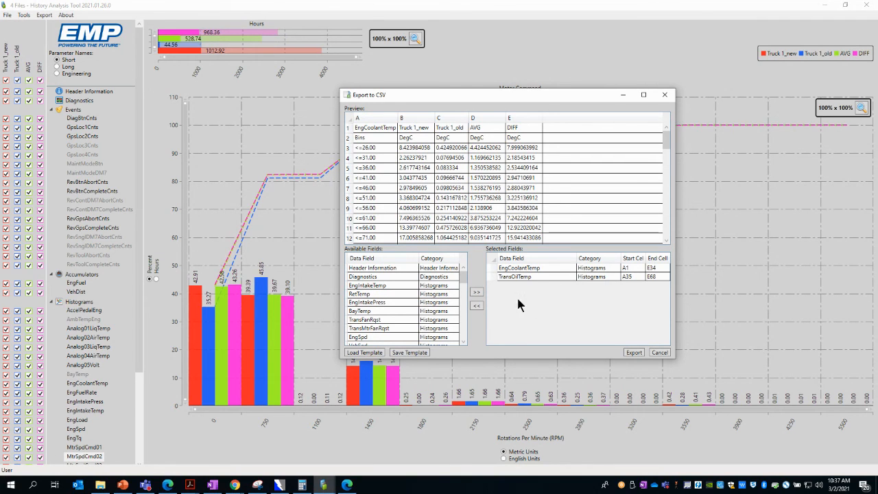
{"action": "left_click", "coordinate": [373, 302]}
{"action": "left_click", "coordinate": [476, 293]}
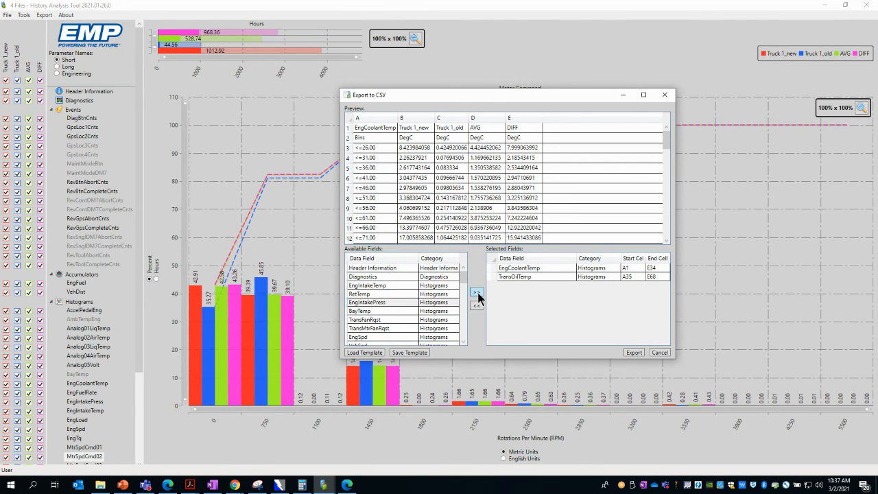
- Export the selected histogram fields to a CSV file in the For Training folder
{"action": "left_click", "coordinate": [634, 352]}
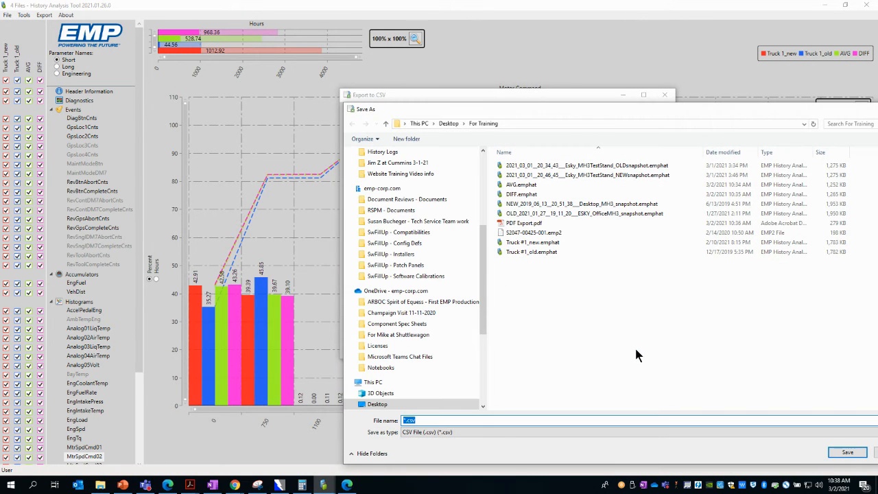